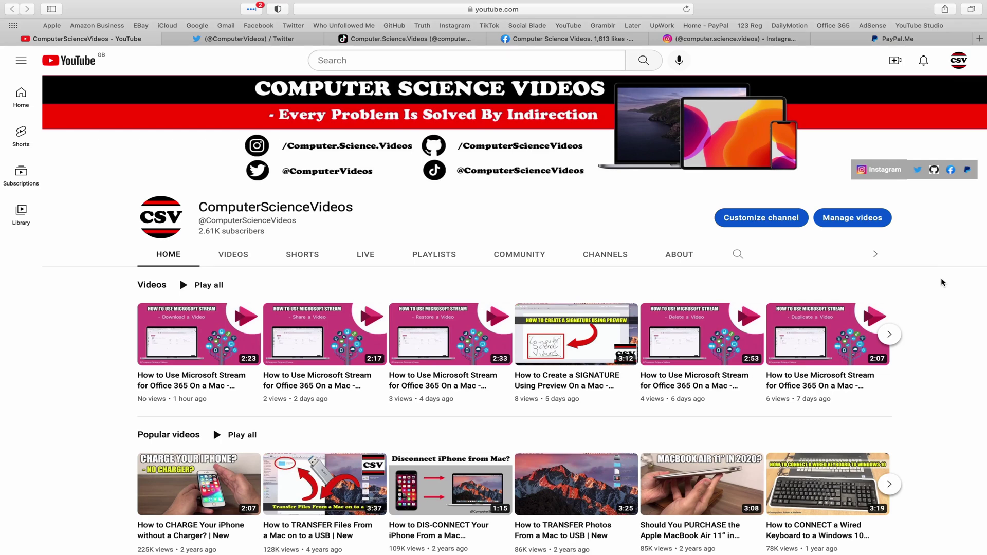
- View the channel's Twitter, TikTok, Facebook, Instagram and PayPal.Me pages in Safari
{"action": "left_click", "coordinate": [239, 38]}
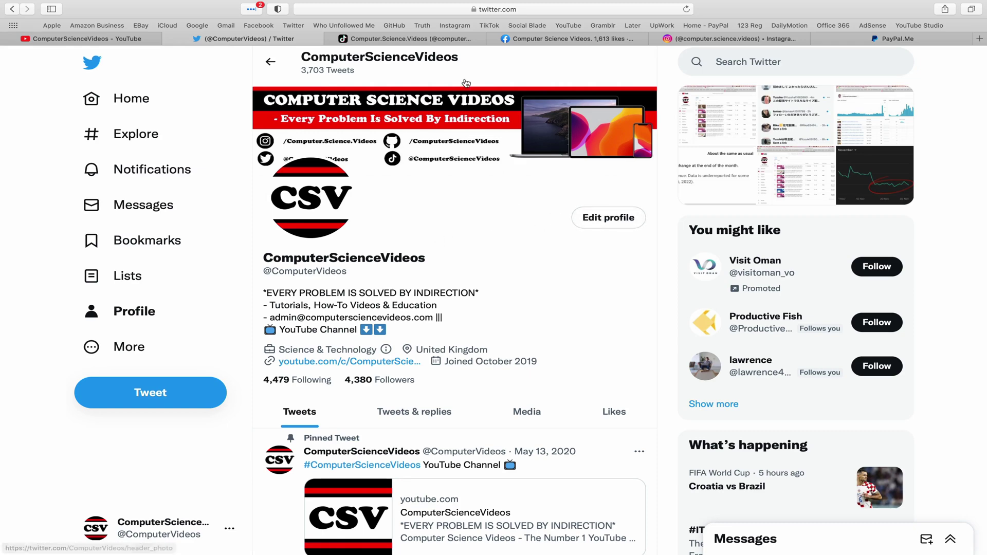
{"action": "left_click", "coordinate": [432, 43]}
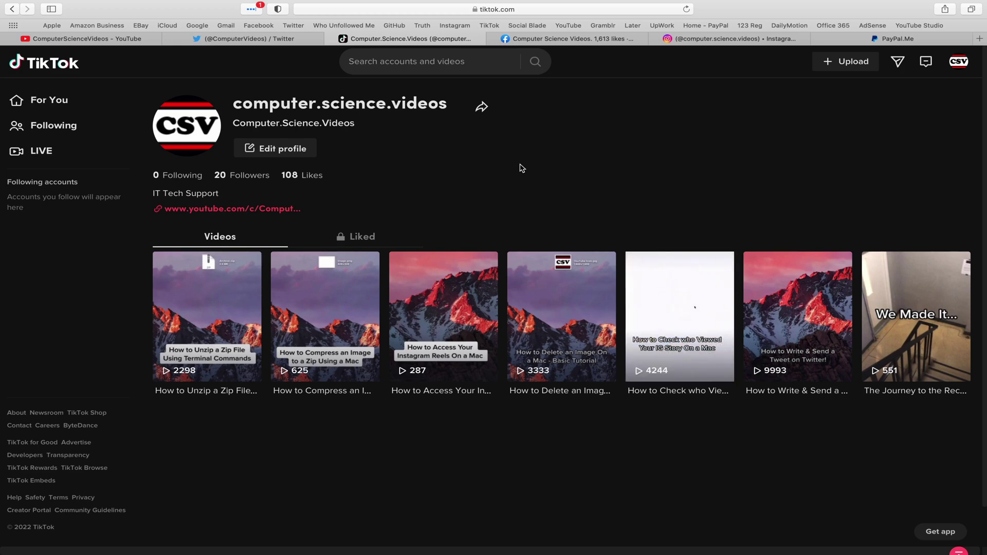
{"action": "left_click", "coordinate": [570, 41]}
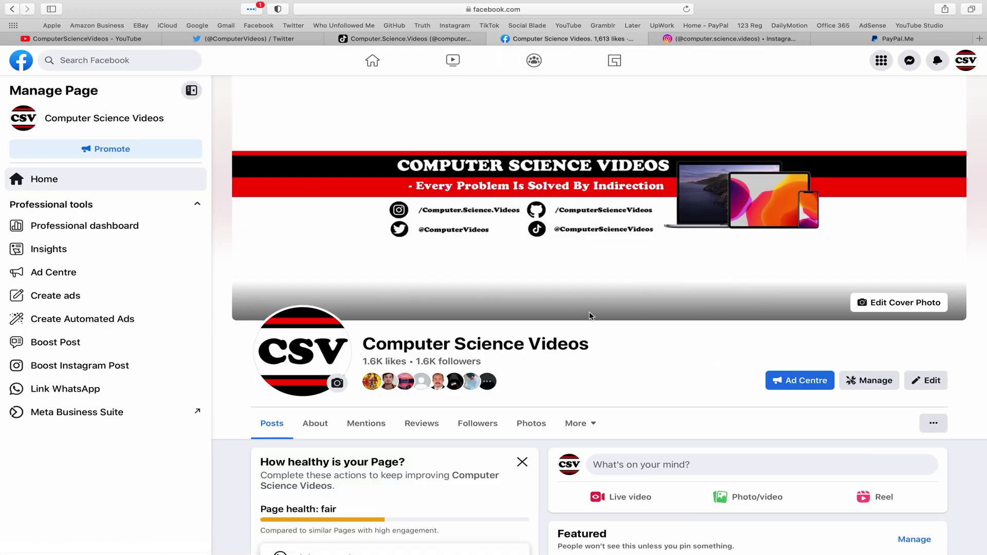
{"action": "left_click", "coordinate": [731, 39]}
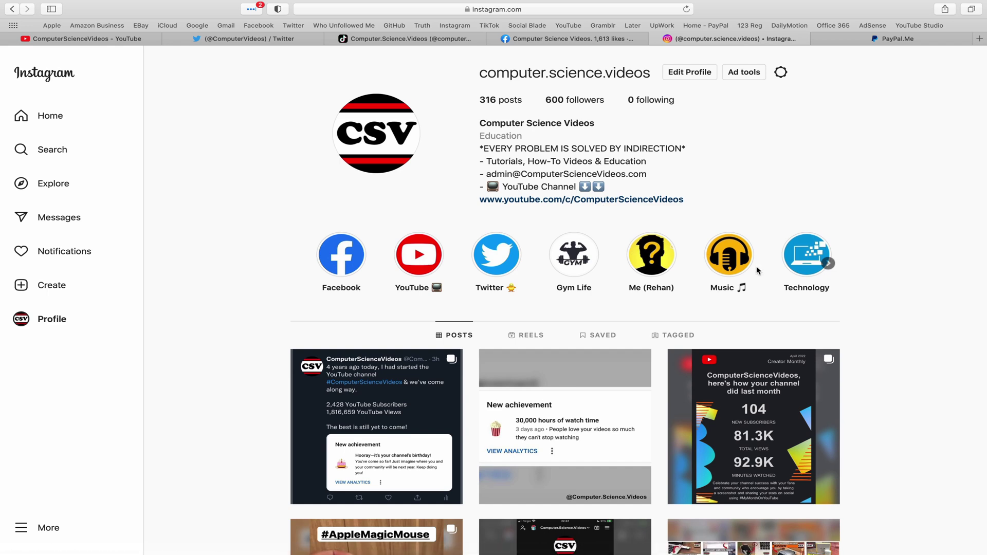
{"action": "left_click", "coordinate": [929, 39]}
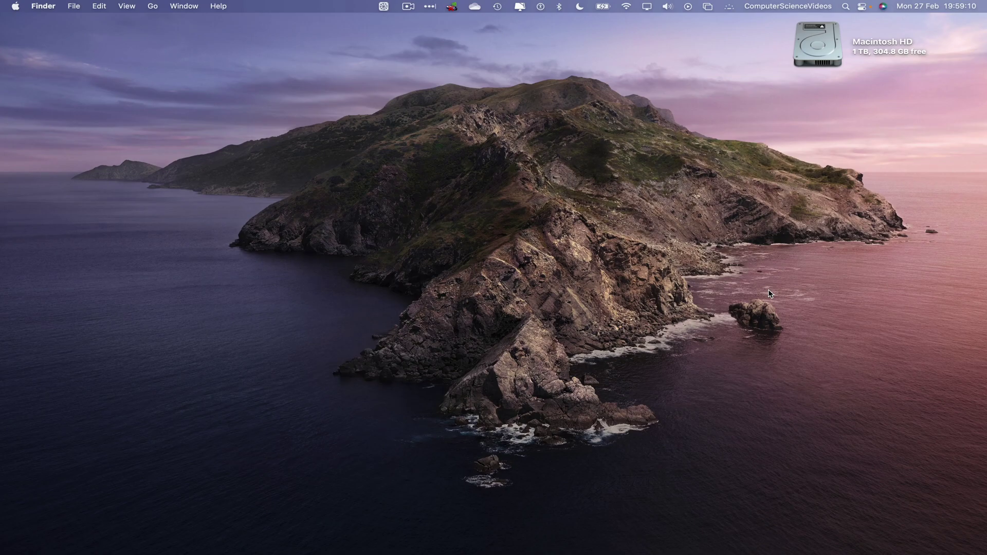
- Launch Calendar by searching 'cal' in Launchpad
{"action": "left_click", "coordinate": [118, 534]}
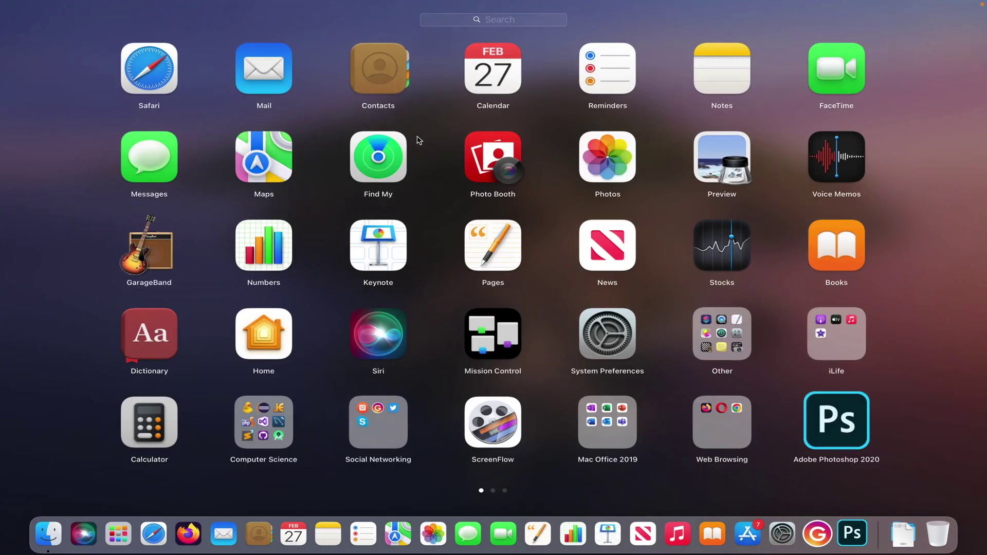
{"action": "type", "text": "cal"}
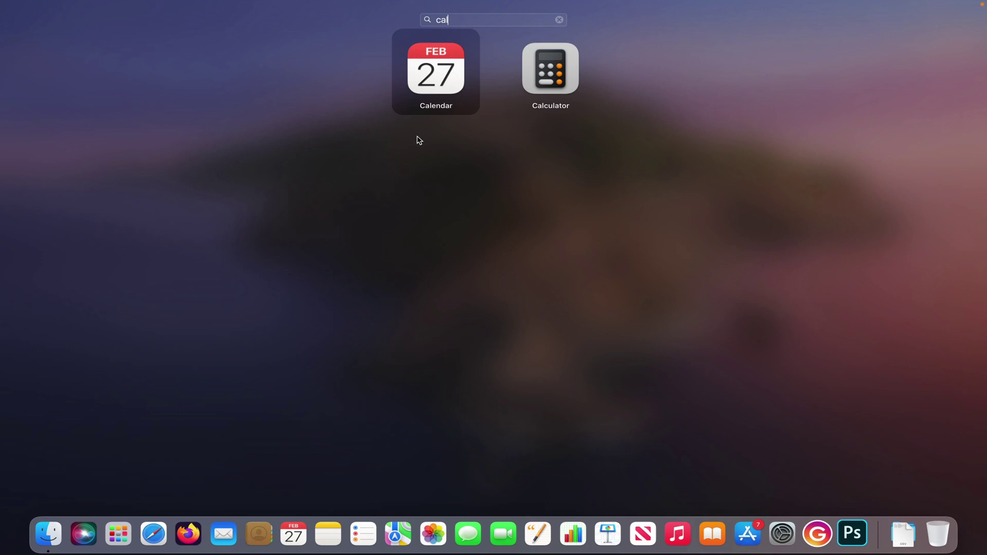
{"action": "key", "text": "Return"}
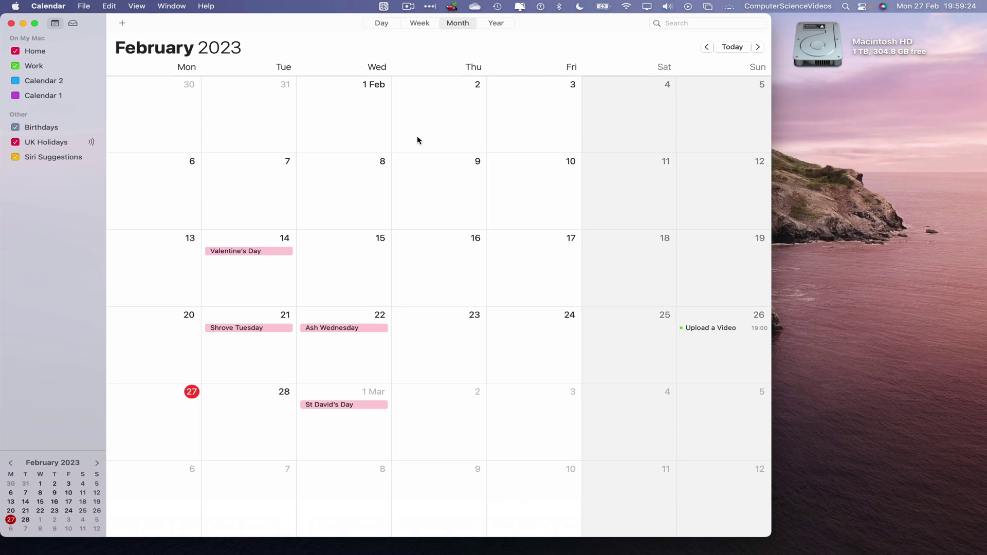
- Hide the Home, Work, Birthdays, UK Holidays and Siri Suggestions calendars
{"action": "left_click", "coordinate": [15, 51]}
{"action": "left_click", "coordinate": [15, 67]}
{"action": "left_click", "coordinate": [16, 127]}
{"action": "left_click", "coordinate": [15, 143]}
{"action": "left_click", "coordinate": [16, 157]}
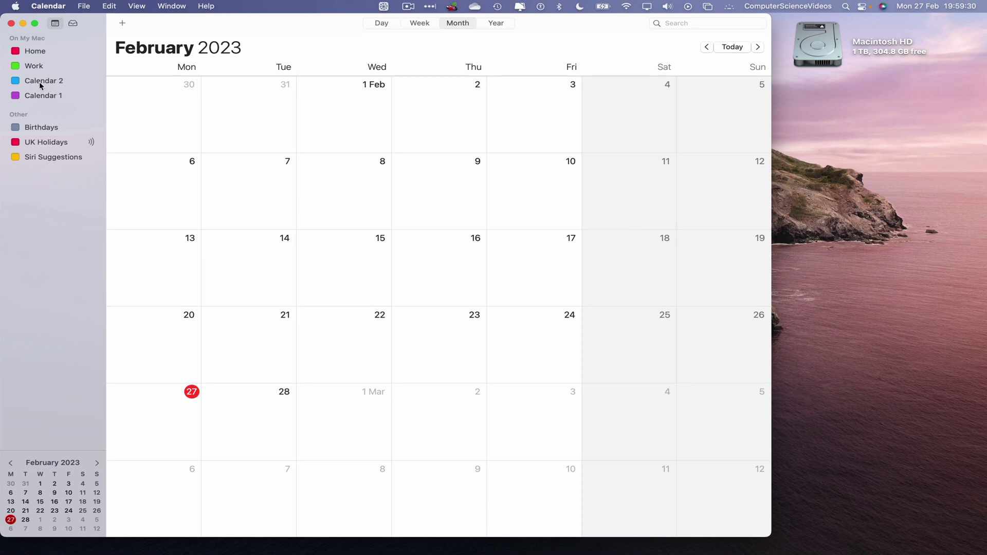
- Compare Calendar 1 and Calendar 2, leaving only Calendar 1 visible
{"action": "left_click", "coordinate": [15, 81]}
{"action": "left_click", "coordinate": [15, 96]}
{"action": "left_click", "coordinate": [15, 97]}
{"action": "left_click", "coordinate": [16, 80]}
{"action": "left_click", "coordinate": [15, 80]}
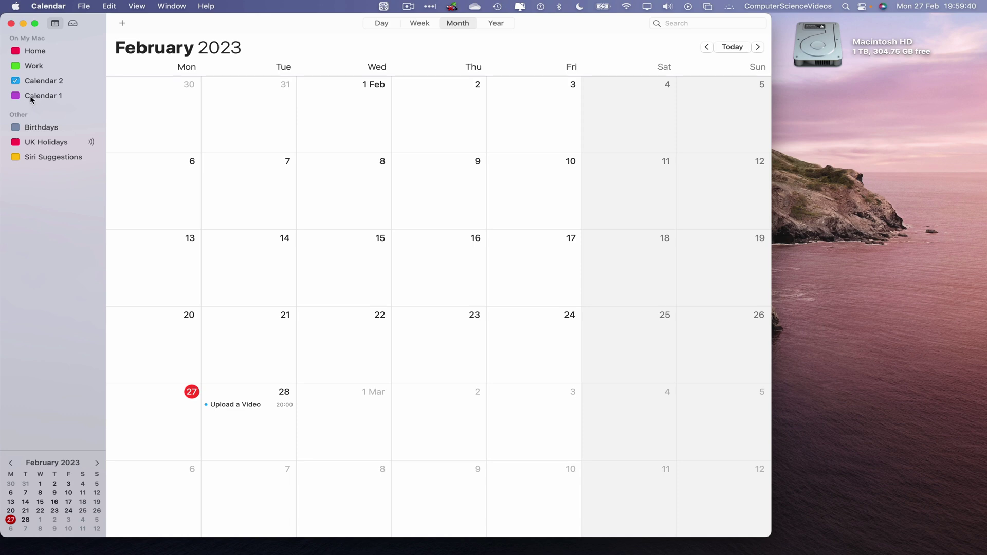
{"action": "left_click", "coordinate": [15, 96]}
{"action": "left_click", "coordinate": [16, 81]}
- Create an 'Upload a Photo' event on 28 Feb starting at 13:00
{"action": "double_click", "coordinate": [254, 419]}
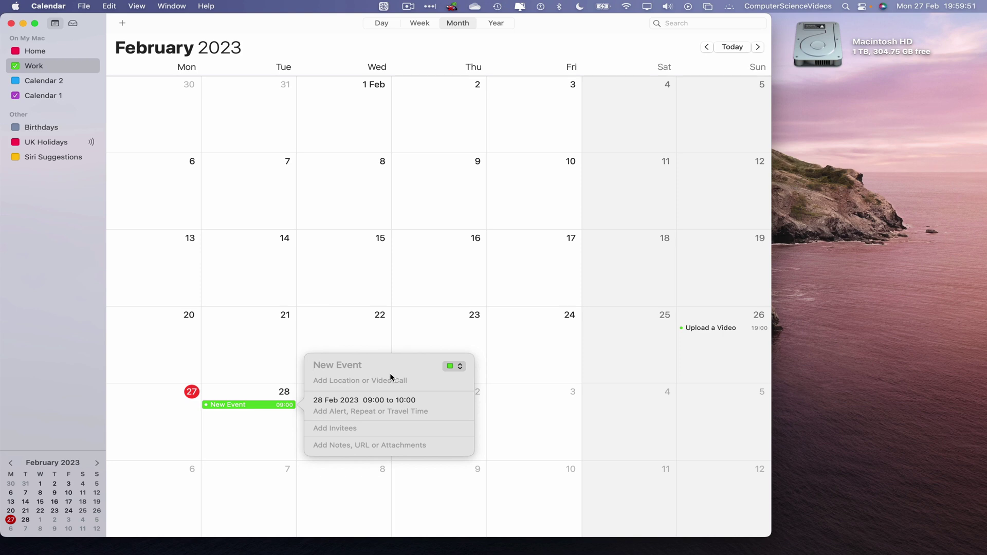
{"action": "type", "text": "Upload"}
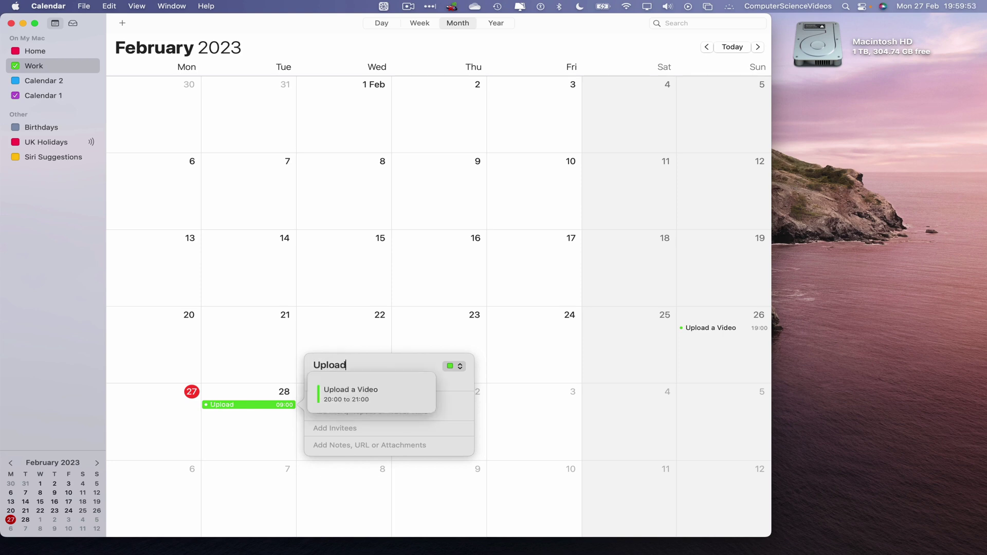
{"action": "type", "text": " a hobb"}
{"action": "key", "text": "BackSpace"}
{"action": "key", "text": "BackSpace"}
{"action": "key", "text": "BackSpace"}
{"action": "key", "text": "BackSpace"}
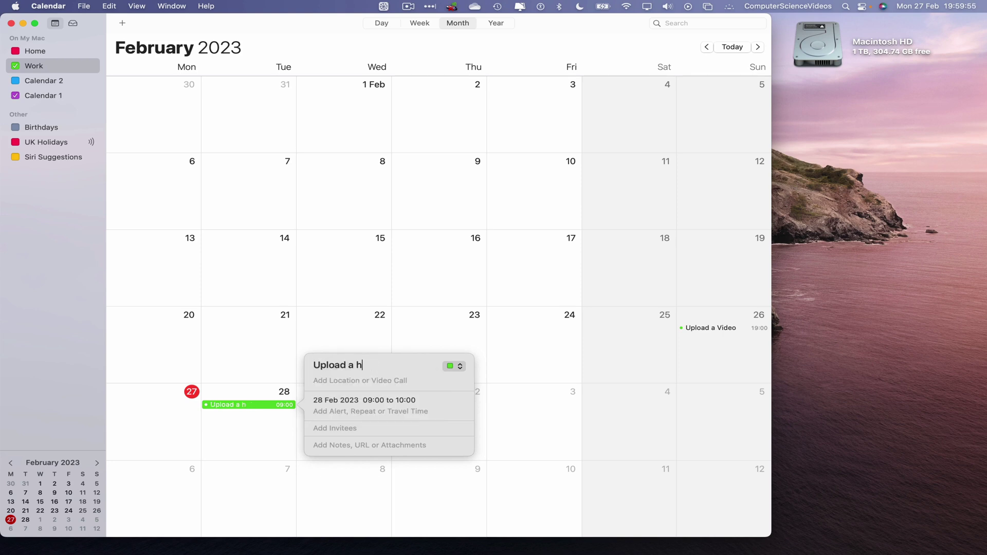
{"action": "type", "text": "Photo"}
{"action": "left_click", "coordinate": [407, 400]}
{"action": "left_click", "coordinate": [419, 389]}
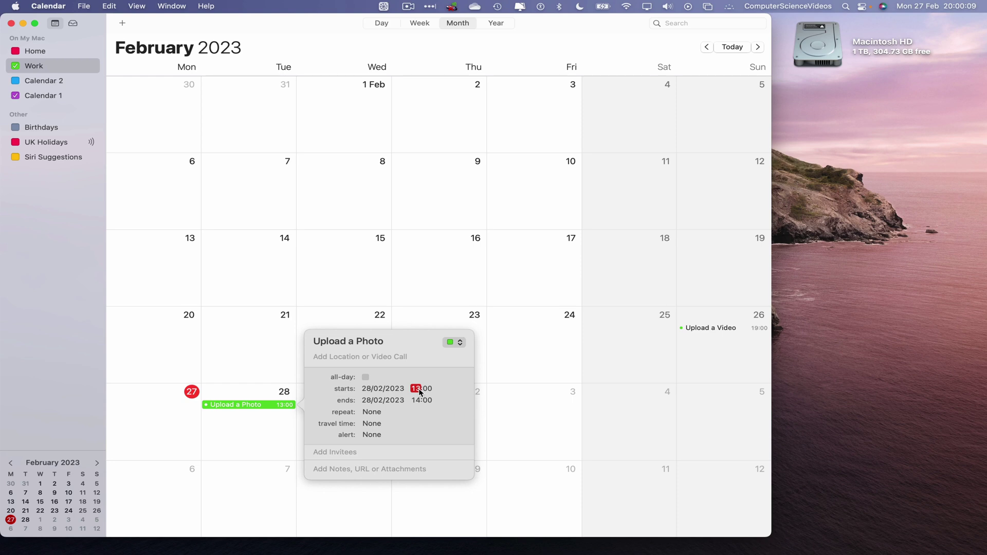
- Assign the Upload a Photo event to Calendar 1 and hide the Work calendar
{"action": "left_click", "coordinate": [458, 343]}
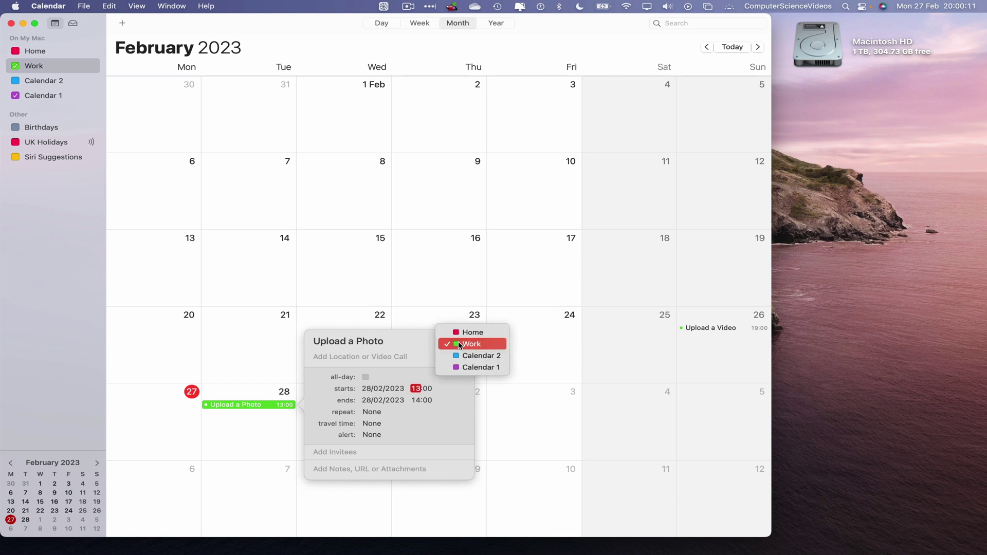
{"action": "left_click", "coordinate": [476, 368]}
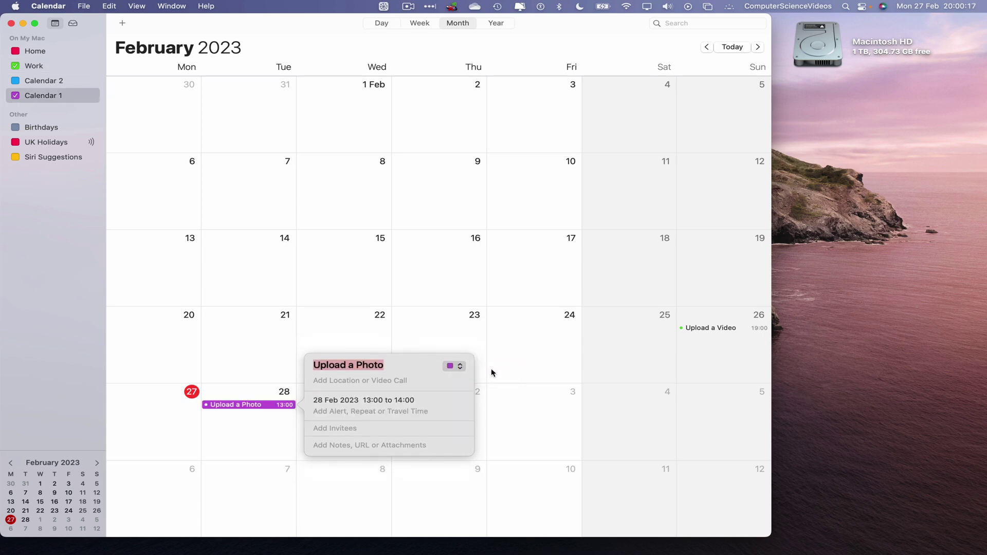
{"action": "left_click", "coordinate": [536, 407]}
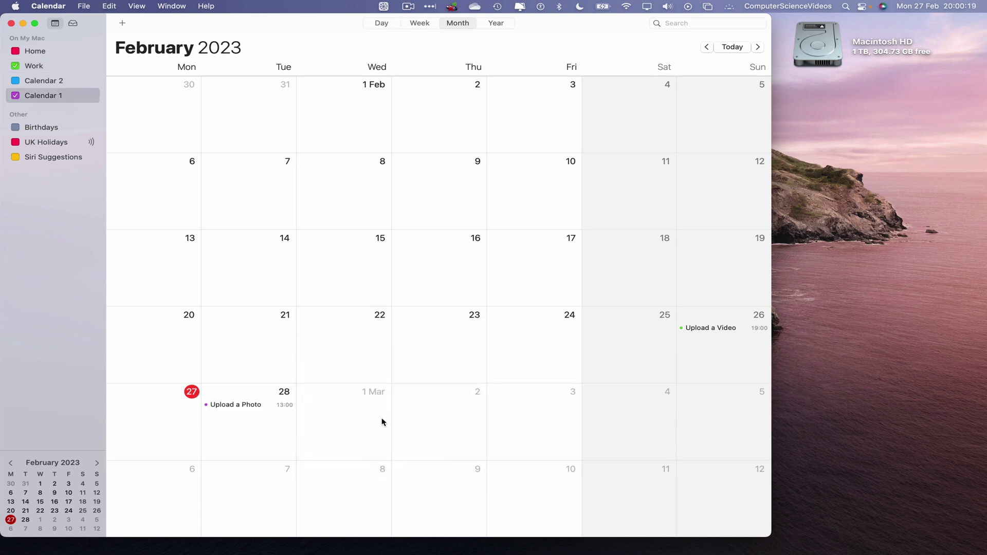
{"action": "left_click", "coordinate": [16, 67]}
- Show Calendar 2 and merge Calendar 1 into Calendar 2
{"action": "left_click", "coordinate": [16, 81]}
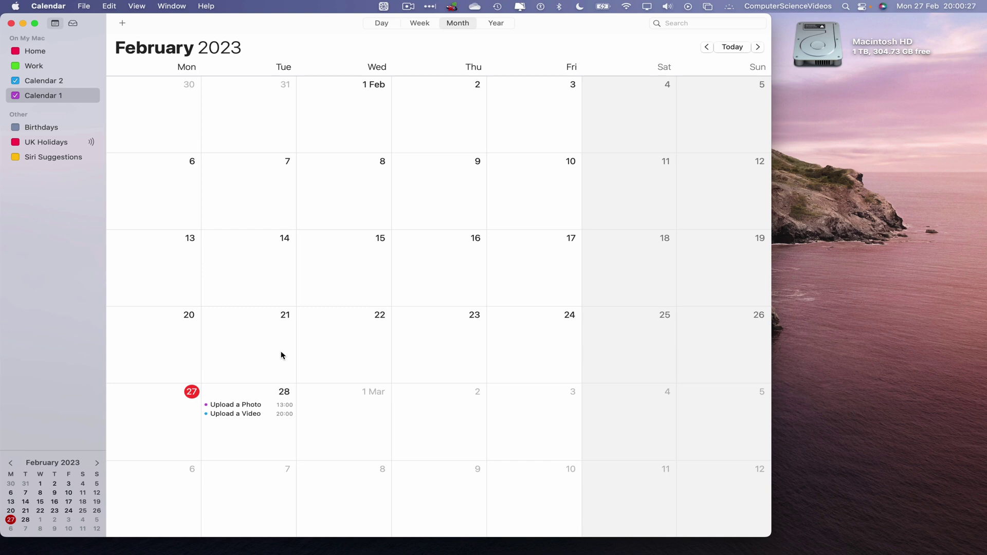
{"action": "right_click", "coordinate": [72, 96]}
{"action": "mouse_move", "coordinate": [114, 132]}
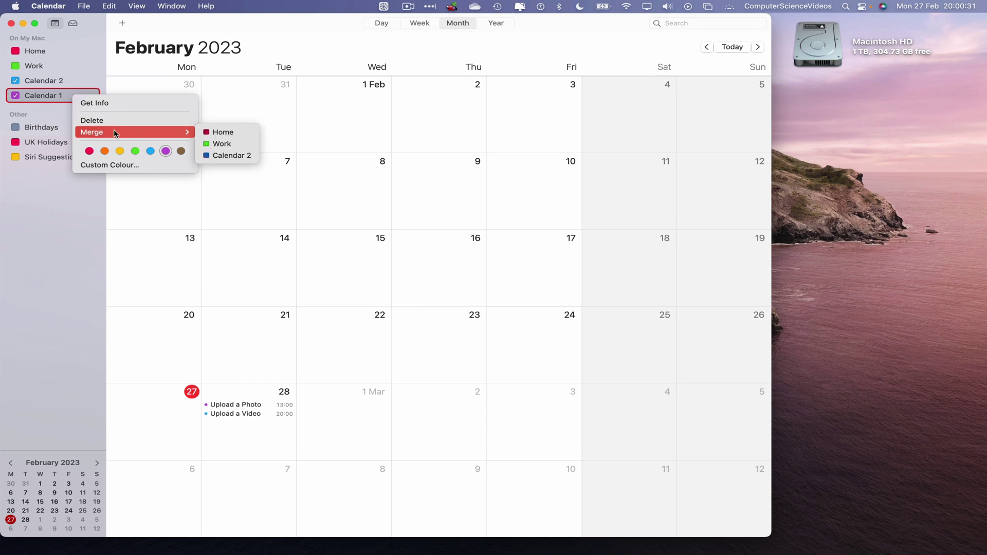
{"action": "left_click", "coordinate": [246, 154]}
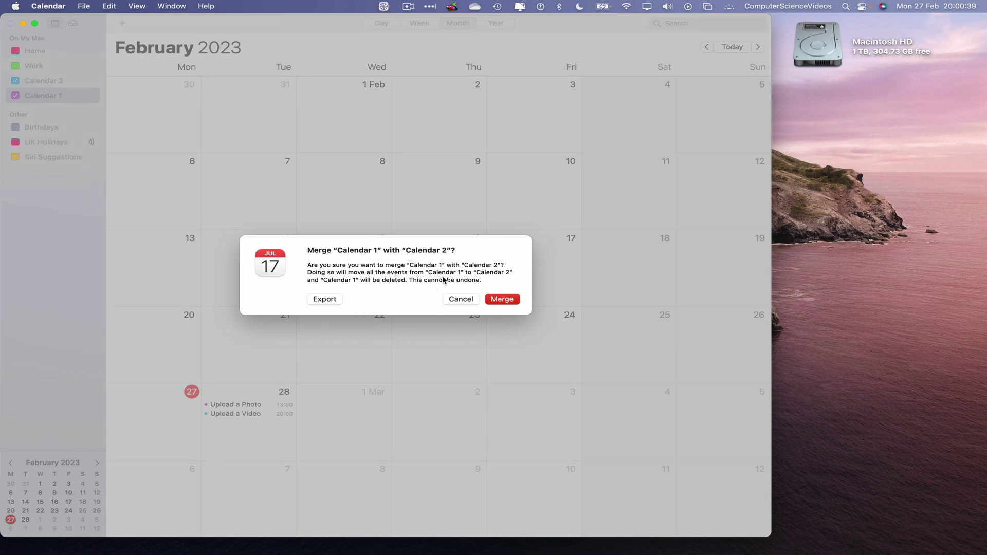
{"action": "left_click", "coordinate": [503, 300]}
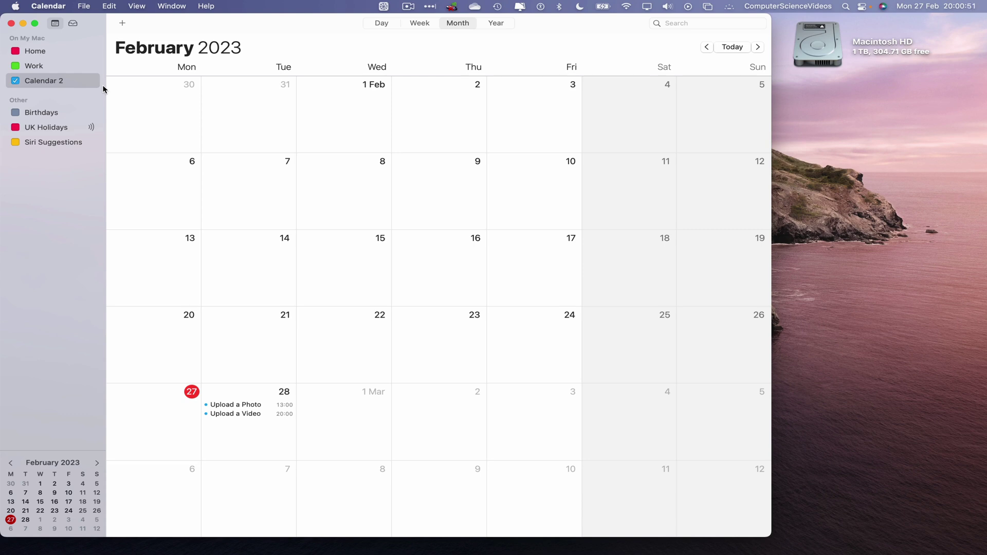
- Verify Upload a Photo and Upload a Video on 28 Feb both belong to Calendar 2
{"action": "left_click", "coordinate": [252, 407]}
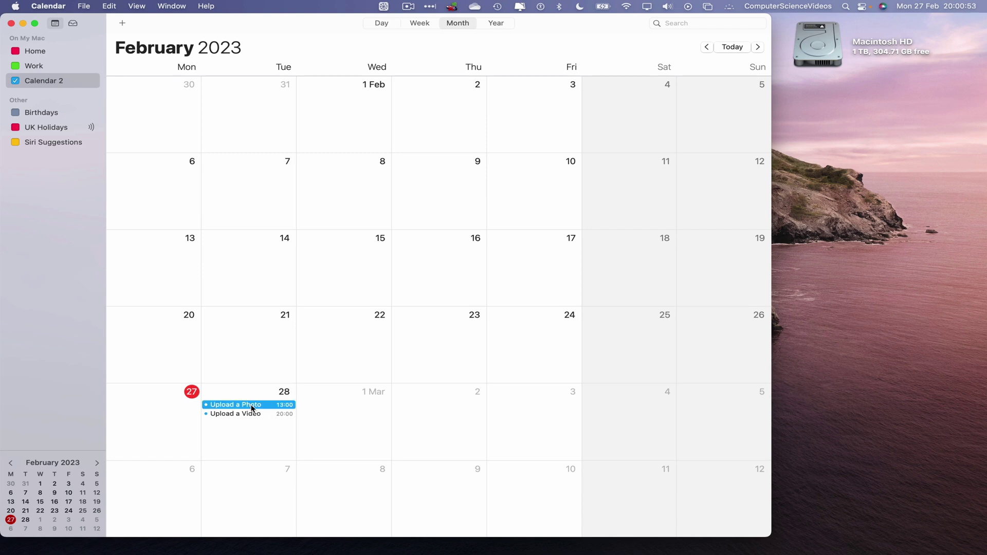
{"action": "double_click", "coordinate": [252, 409]}
{"action": "double_click", "coordinate": [252, 414]}
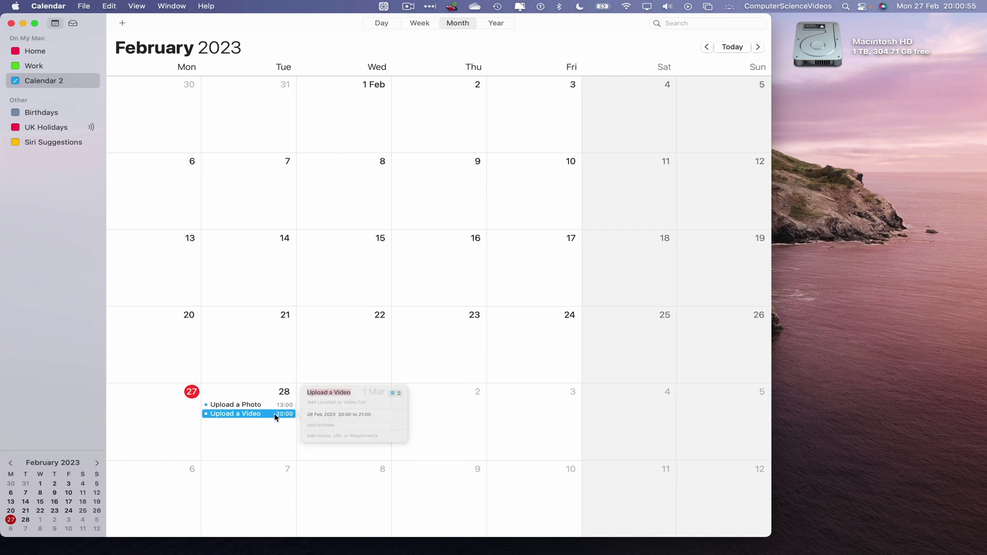
{"action": "left_click", "coordinate": [266, 424]}
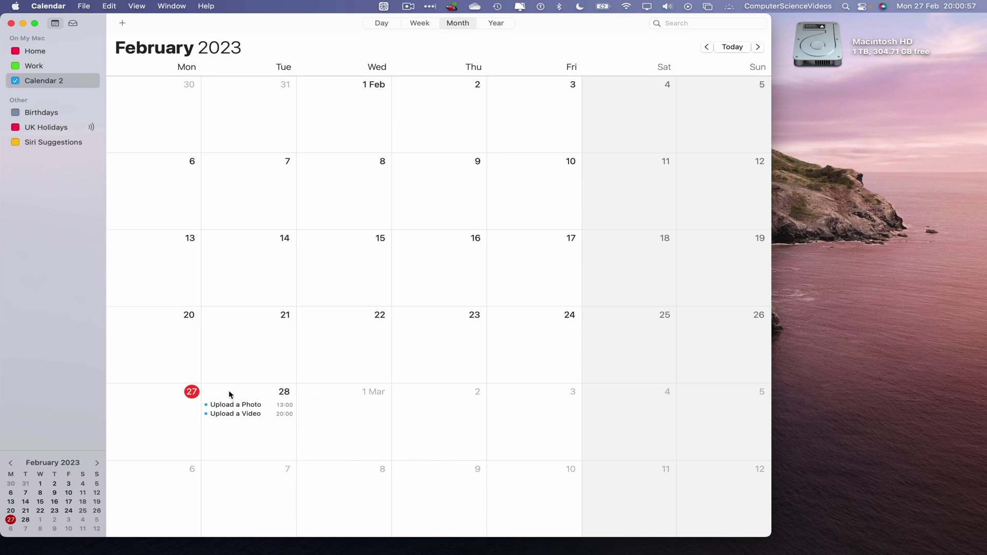
{"action": "left_click", "coordinate": [40, 5]}
- Quit Calendar from the Calendar menu
{"action": "left_click", "coordinate": [106, 144]}
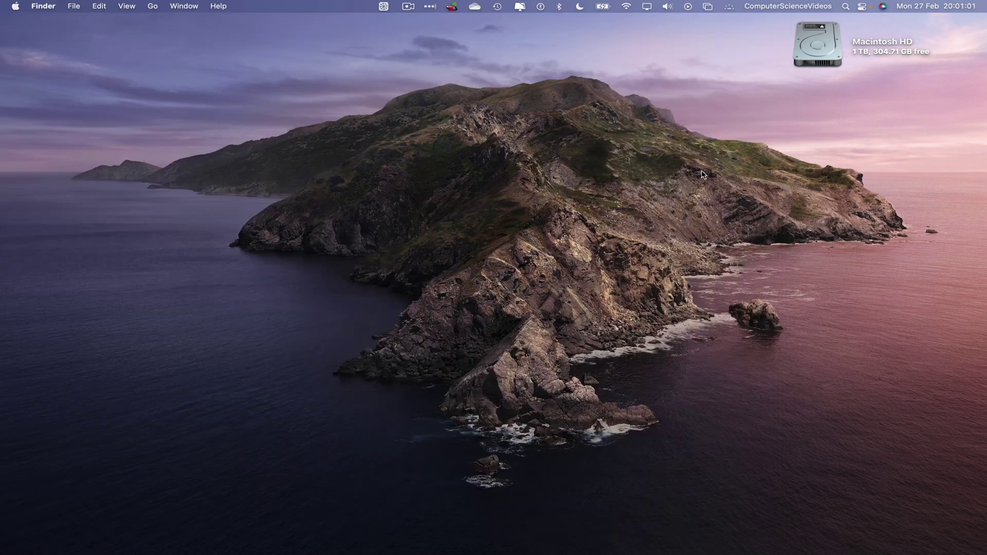